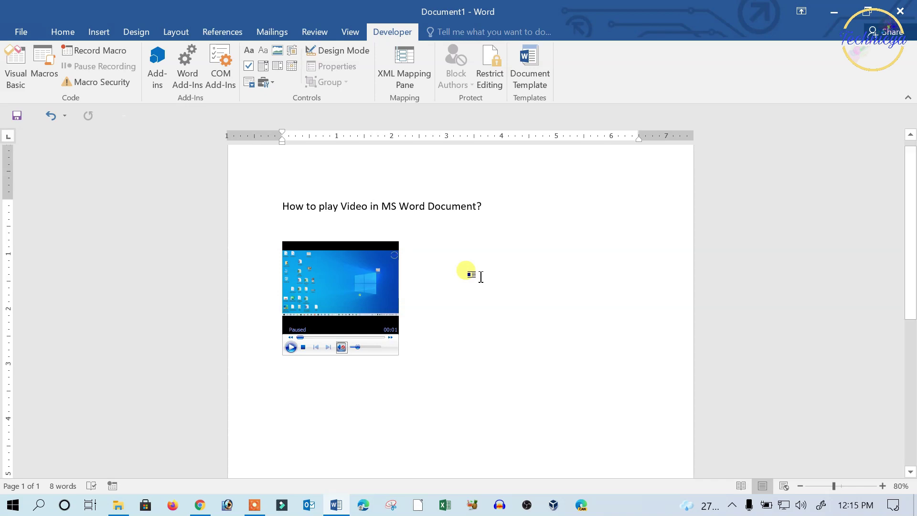
- Play the video embedded in the finished document and adjust its volume
{"action": "left_click", "coordinate": [290, 348]}
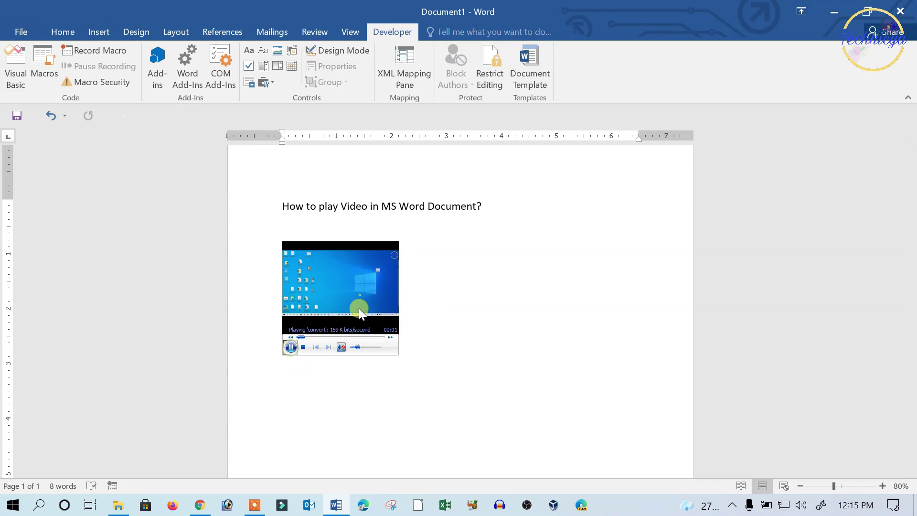
{"action": "left_click", "coordinate": [353, 347]}
{"action": "left_click", "coordinate": [290, 342]}
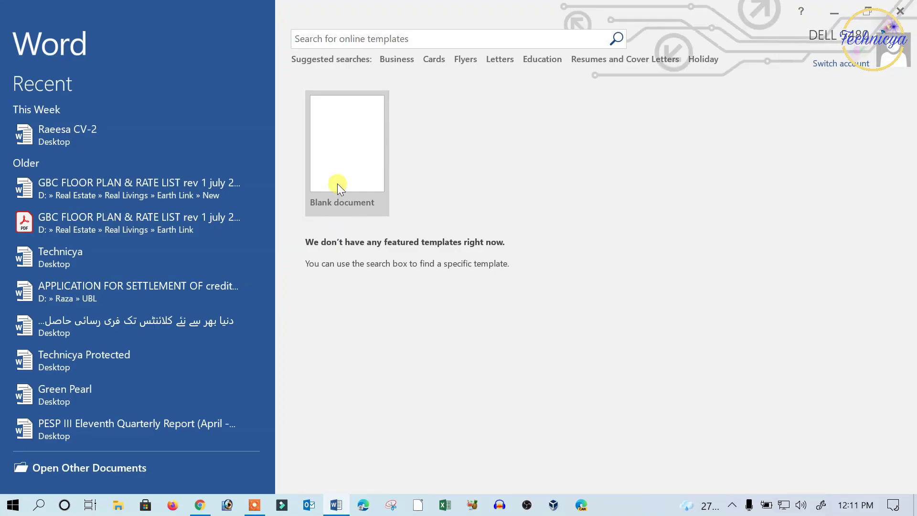
- Create a blank document titled 'How to play Video in MS Word Document' in 15-point text, with empty lines below
{"action": "left_click", "coordinate": [327, 152]}
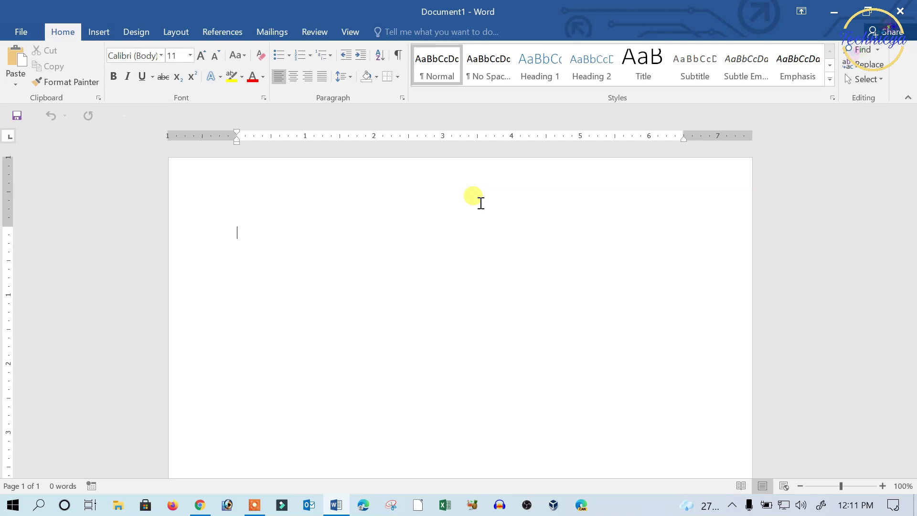
{"action": "type", "text": "How"}
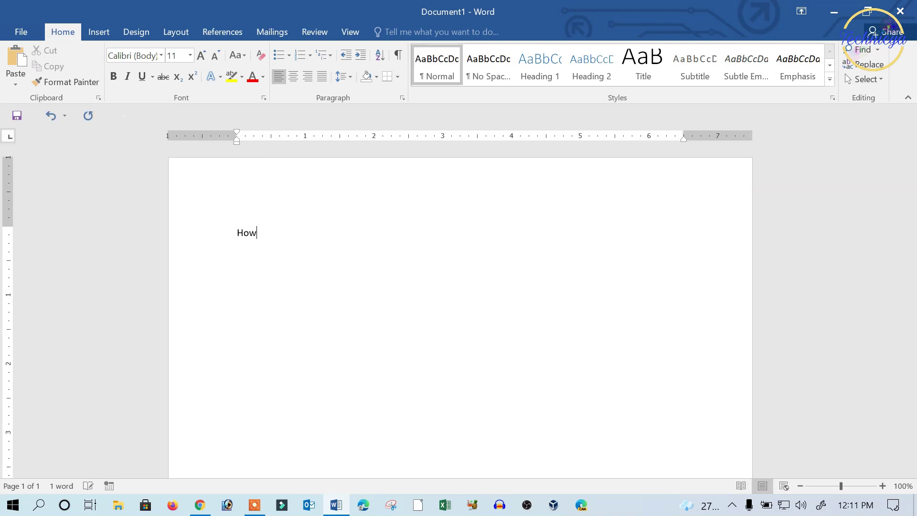
{"action": "type", "text": " to pl"}
{"action": "type", "text": "ay Viceo "}
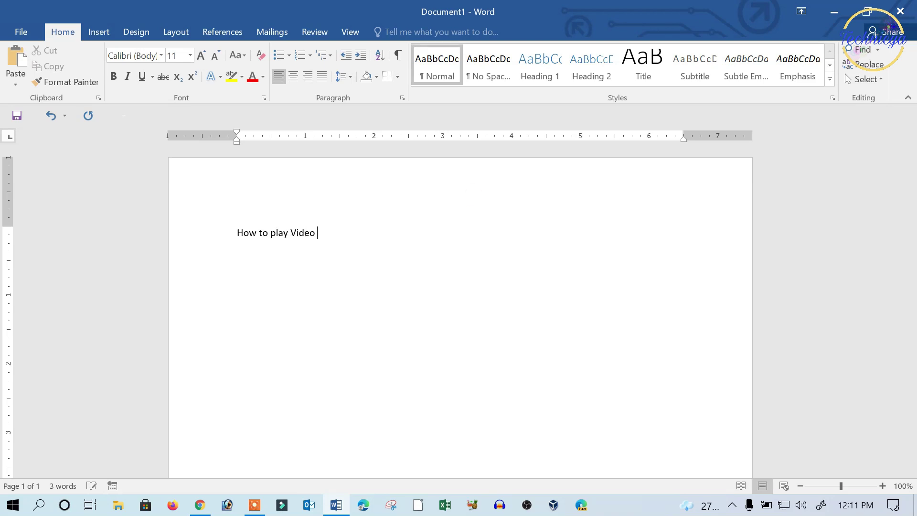
{"action": "type", "text": "in MS "}
{"action": "type", "text": "Word"}
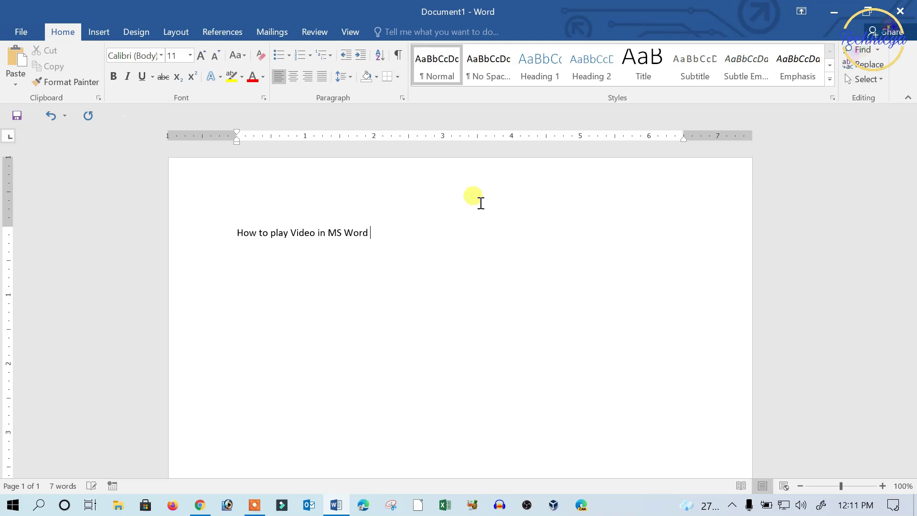
{"action": "type", "text": " Document"}
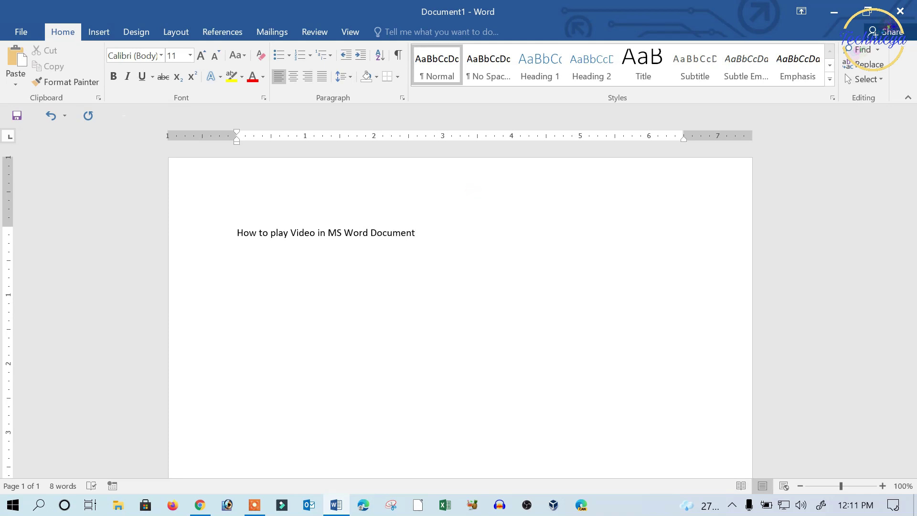
{"action": "key", "text": "Return"}
{"action": "key", "text": "ctrl+a"}
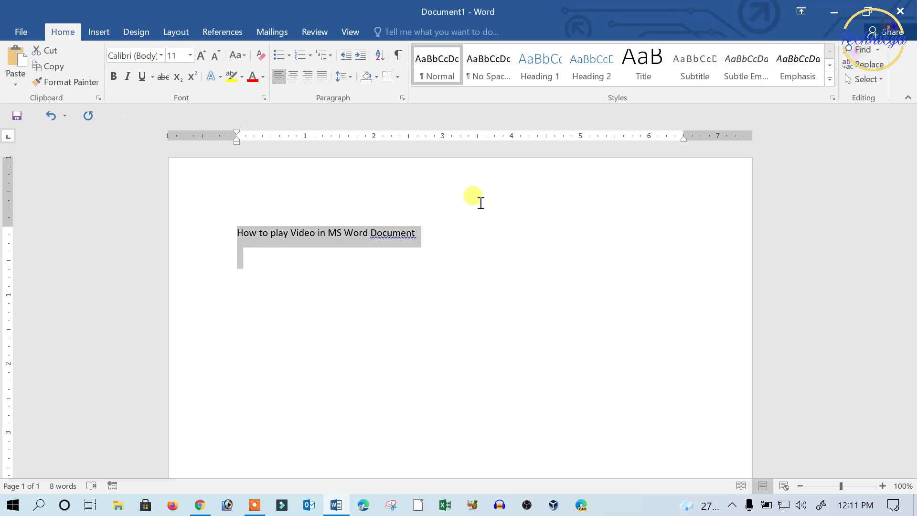
{"action": "key", "text": "ctrl+bracketright"}
{"action": "key", "text": "ctrl+bracketright"}
{"action": "key", "text": "ctrl+bracketright"}
{"action": "key", "text": "ctrl+bracketright"}
{"action": "key", "text": "Right"}
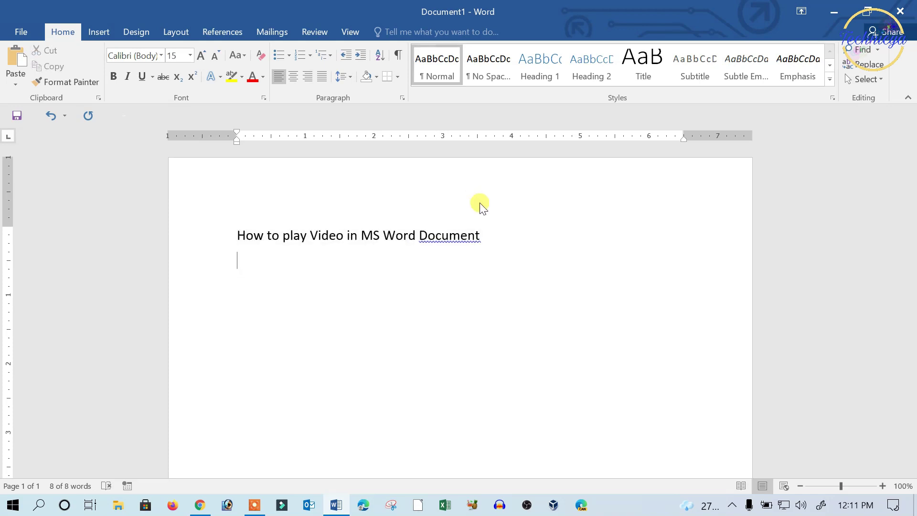
{"action": "key", "text": "Return"}
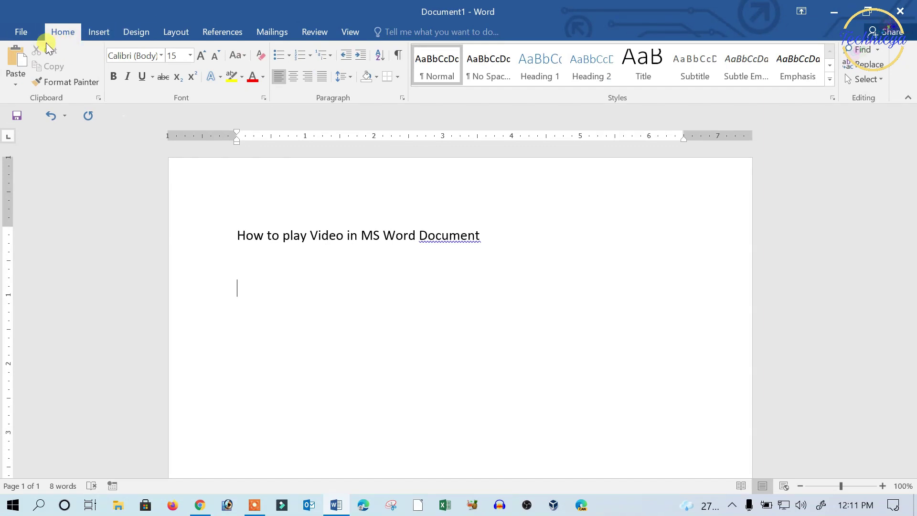
- Enable the Developer tab in Word Options under Customize Ribbon, then show it
{"action": "left_click", "coordinate": [28, 30]}
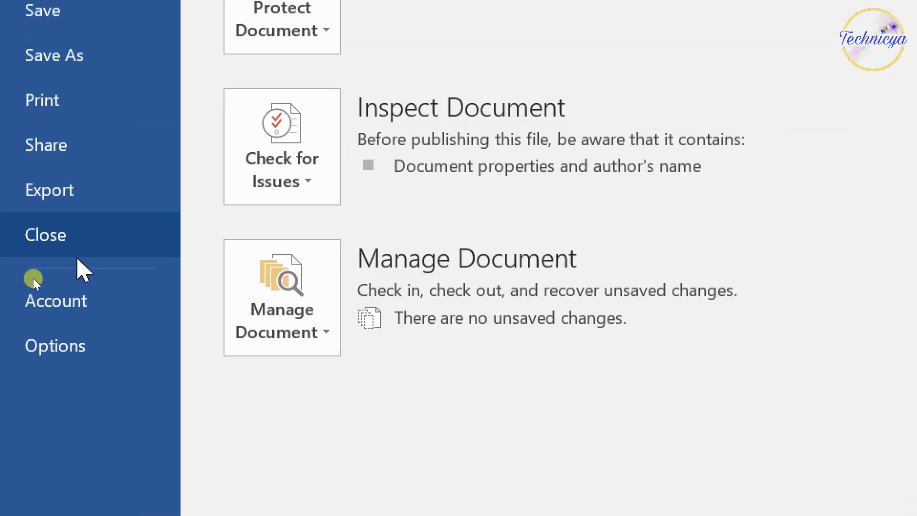
{"action": "left_click", "coordinate": [65, 350]}
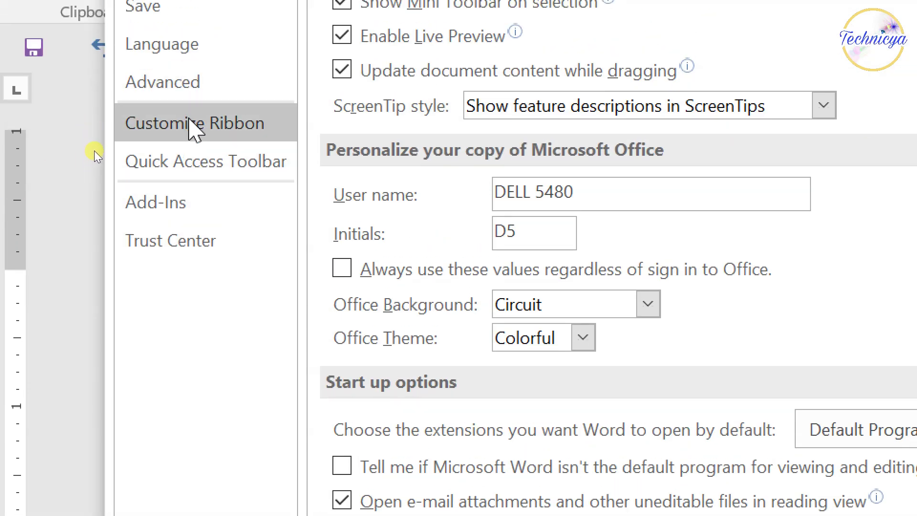
{"action": "left_click", "coordinate": [190, 121]}
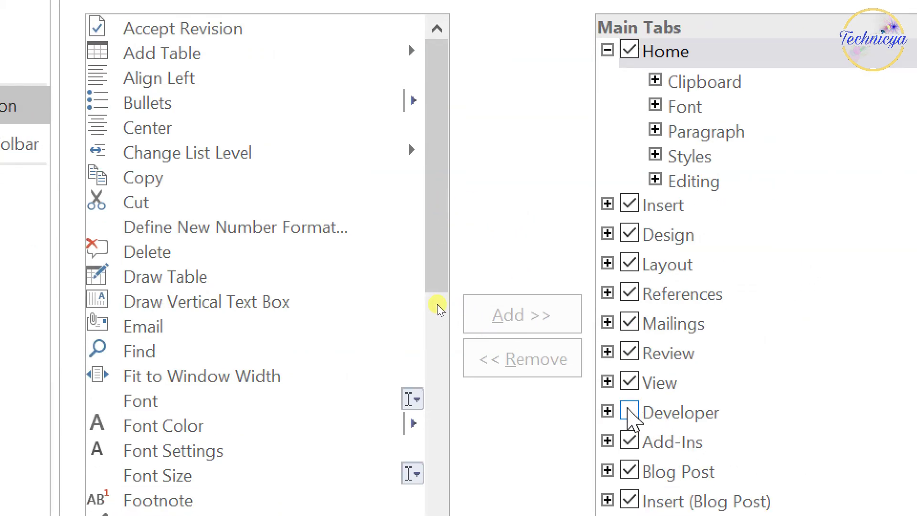
{"action": "left_click", "coordinate": [629, 412]}
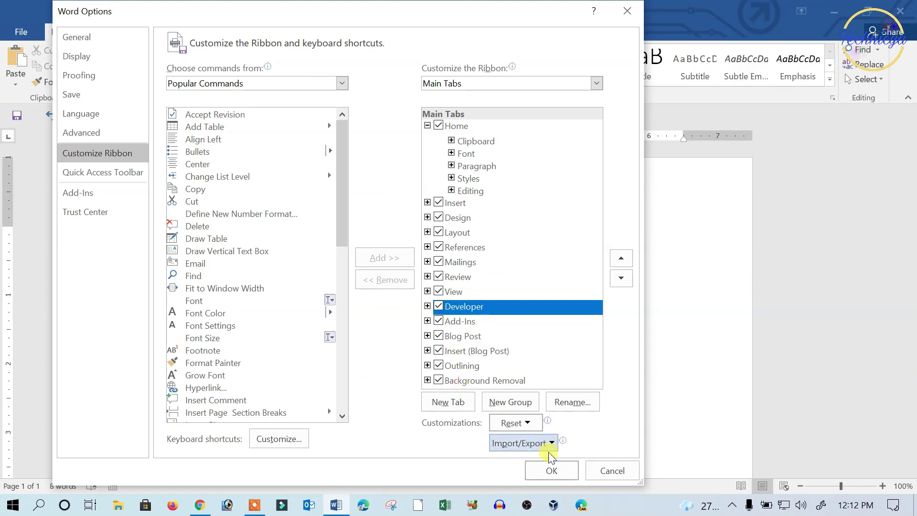
{"action": "left_click", "coordinate": [552, 471]}
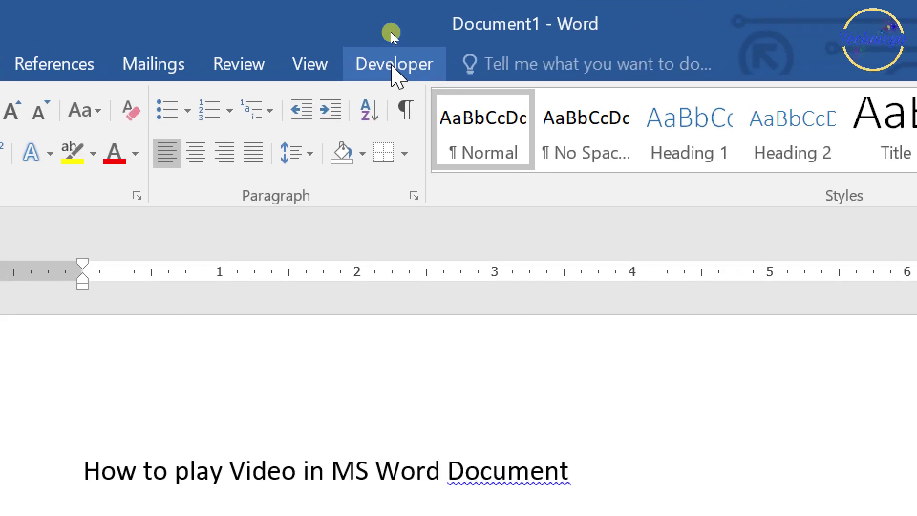
{"action": "left_click", "coordinate": [390, 32]}
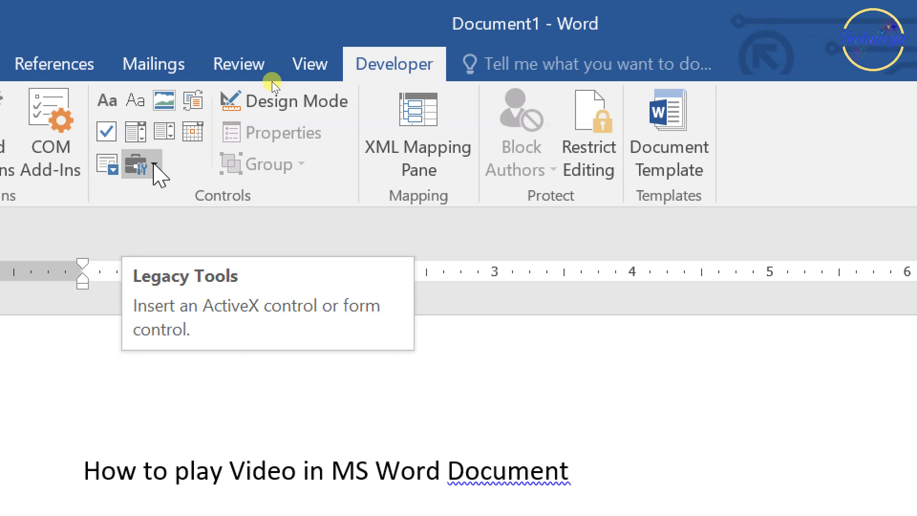
- Insert a Windows Media Player control from Legacy Tools > More Controls and enlarge it
{"action": "left_click", "coordinate": [154, 165]}
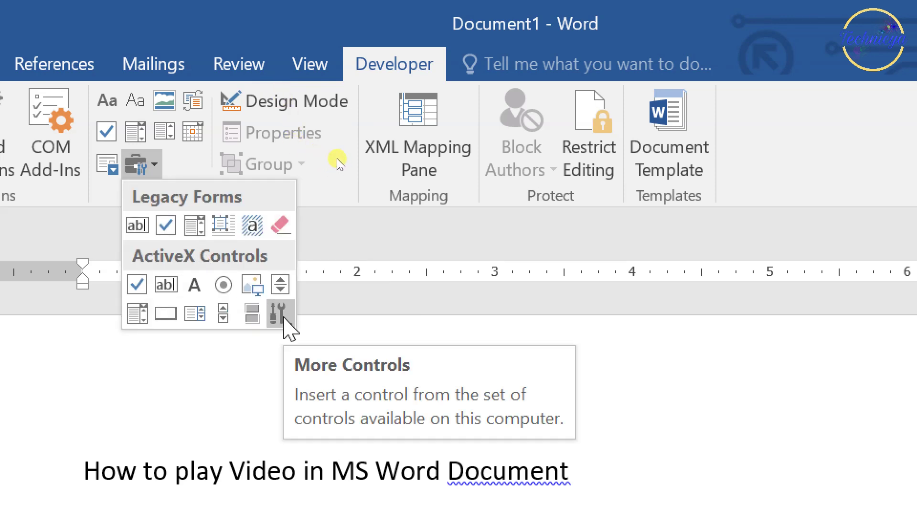
{"action": "left_click", "coordinate": [279, 315]}
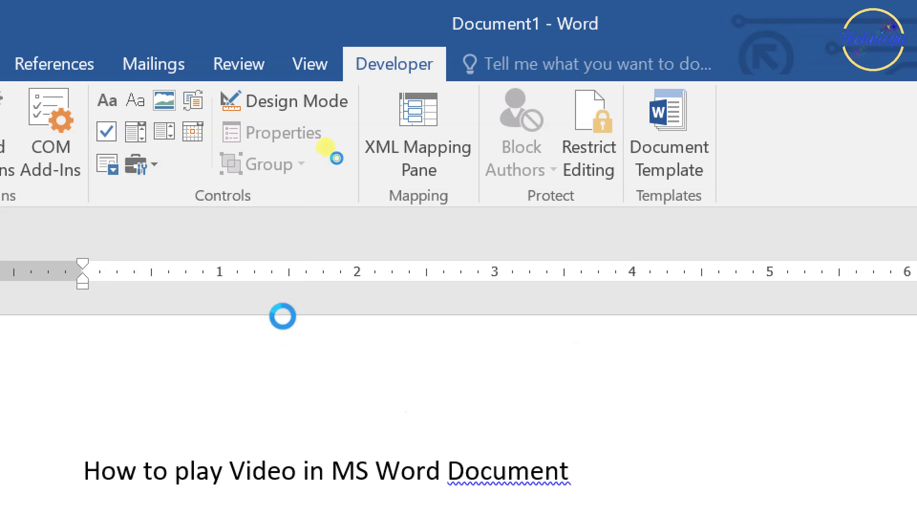
{"action": "left_click_drag", "start_coordinate": [459, 273], "coordinate": [311, 59]}
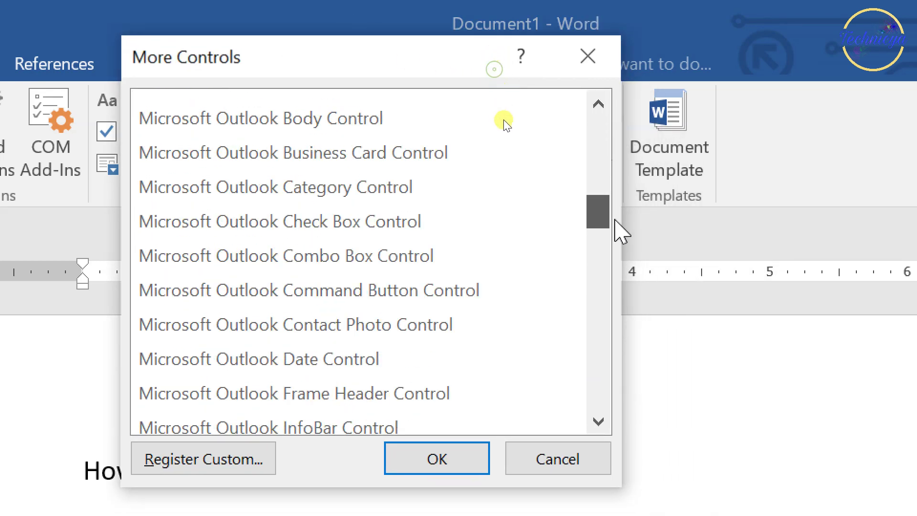
{"action": "left_click_drag", "start_coordinate": [601, 133], "coordinate": [609, 401]}
{"action": "left_click", "coordinate": [329, 384]}
{"action": "left_click", "coordinate": [270, 351]}
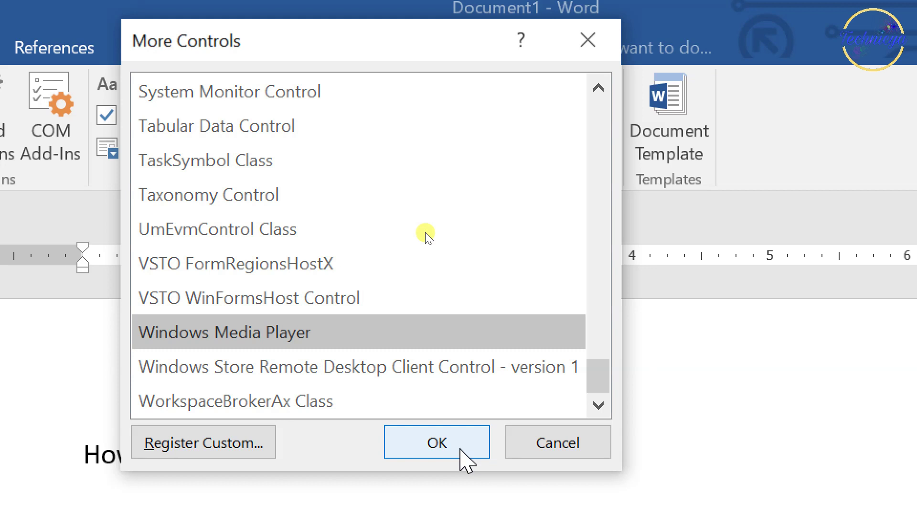
{"action": "left_click", "coordinate": [462, 458]}
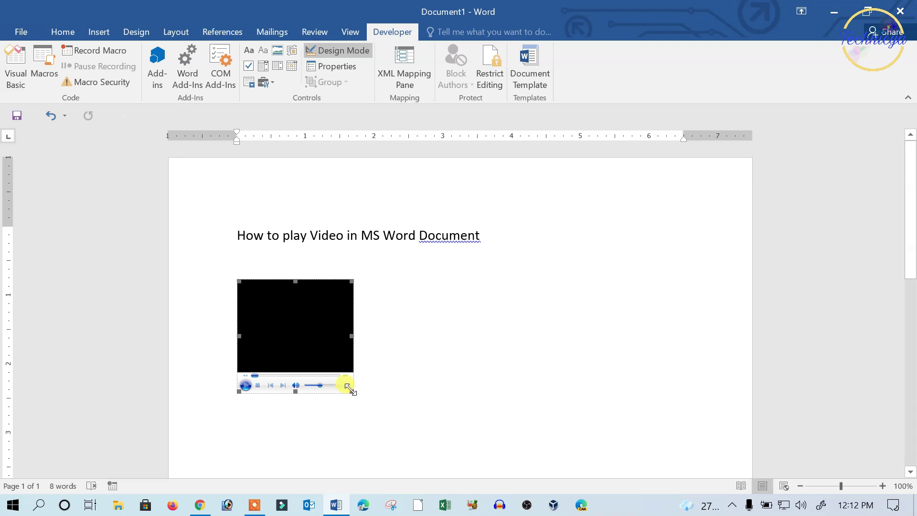
{"action": "left_click_drag", "start_coordinate": [352, 389], "coordinate": [382, 420]}
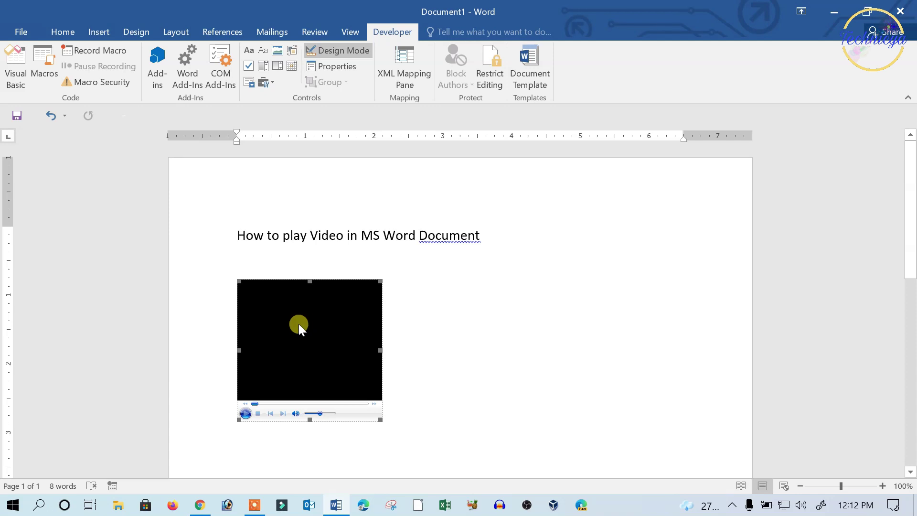
- Bring up File Explorer to locate the video file
{"action": "left_click", "coordinate": [120, 506]}
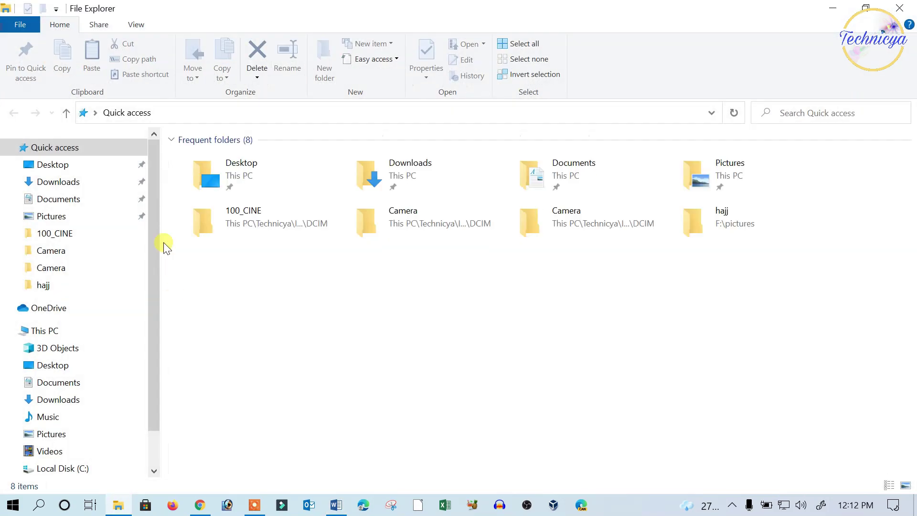
- Browse to This PC > New Volume (D:) > Videos and check the Convert video
{"action": "left_click", "coordinate": [56, 335]}
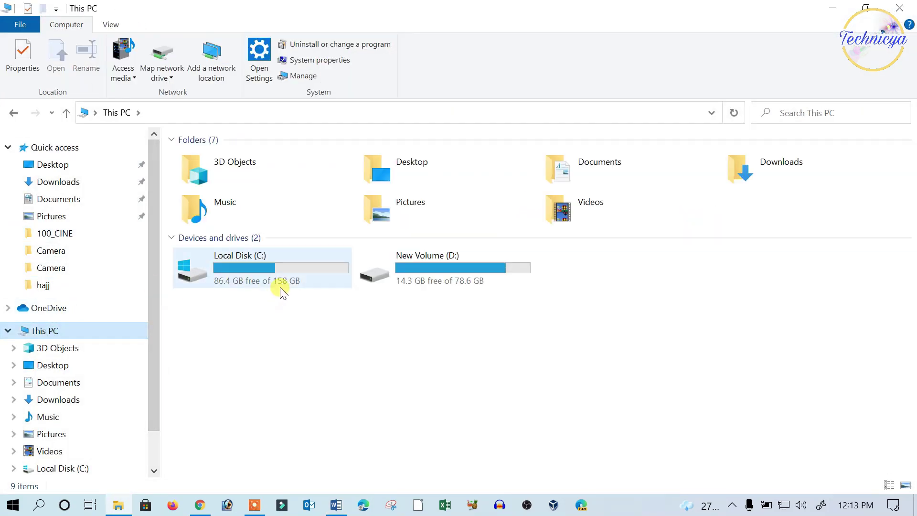
{"action": "double_click", "coordinate": [459, 263]}
{"action": "scroll", "coordinate": [398, 292], "scroll_direction": "down", "scroll_amount": 3}
{"action": "left_click", "coordinate": [223, 300]}
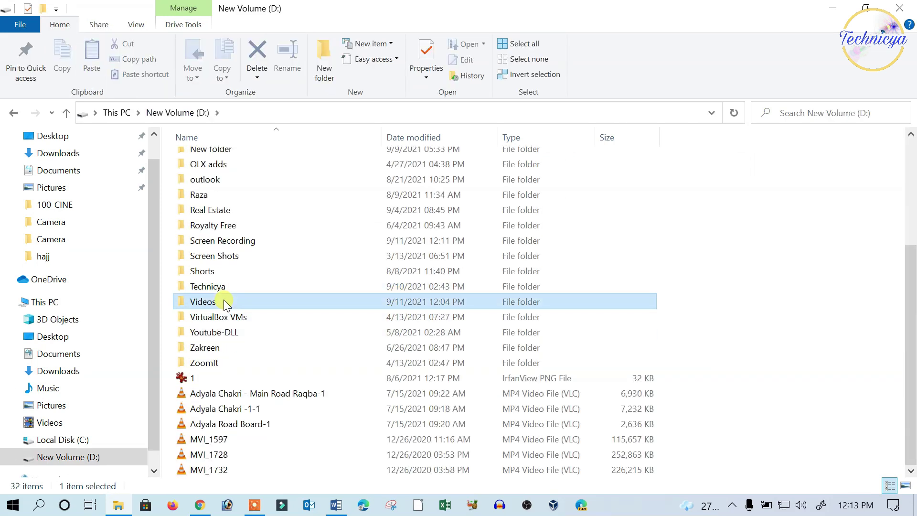
{"action": "double_click", "coordinate": [224, 300]}
{"action": "left_click", "coordinate": [214, 173]}
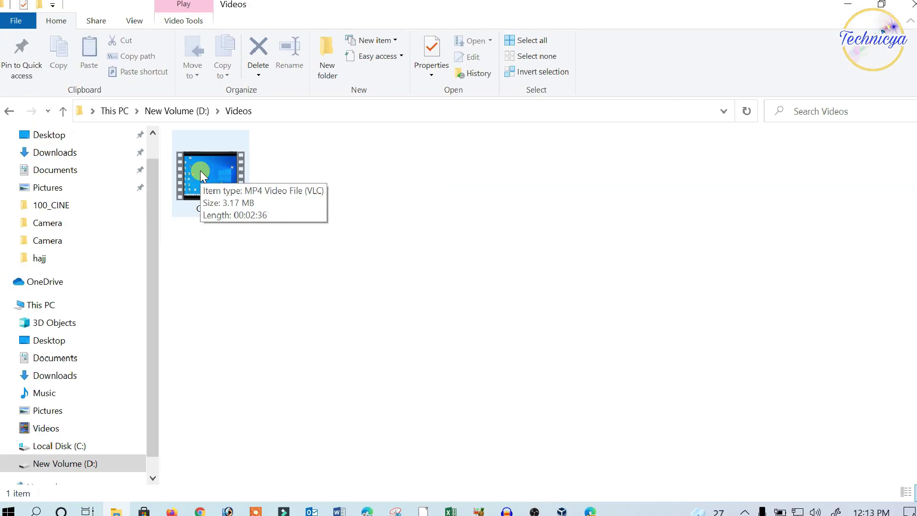
- Copy the D:\Videos folder path and return to the Word document
{"action": "left_click", "coordinate": [278, 119]}
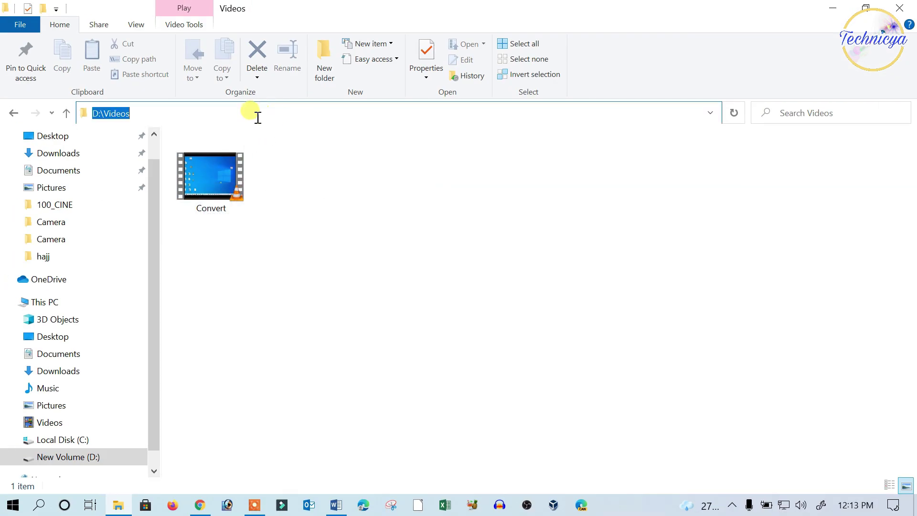
{"action": "left_click_drag", "start_coordinate": [256, 117], "coordinate": [67, 117]}
{"action": "right_click", "coordinate": [102, 112]}
{"action": "left_click", "coordinate": [133, 155]}
{"action": "left_click", "coordinate": [339, 504]}
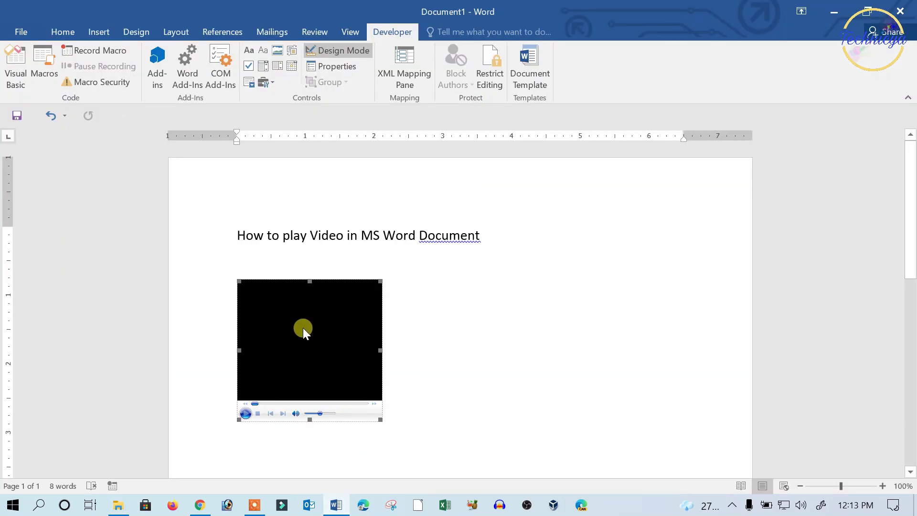
- Set the media player's URL property to D:\Videos\convert.mp4, then exit Design Mode
{"action": "right_click", "coordinate": [303, 328]}
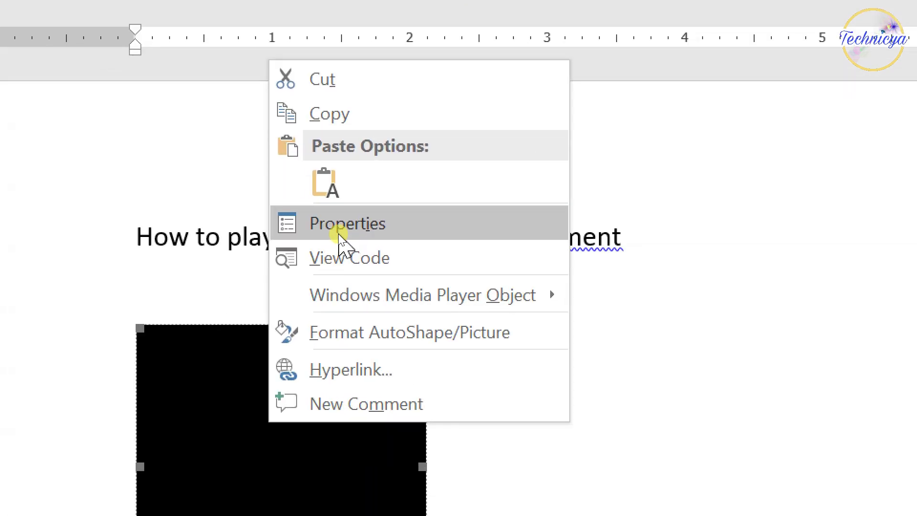
{"action": "left_click", "coordinate": [338, 234]}
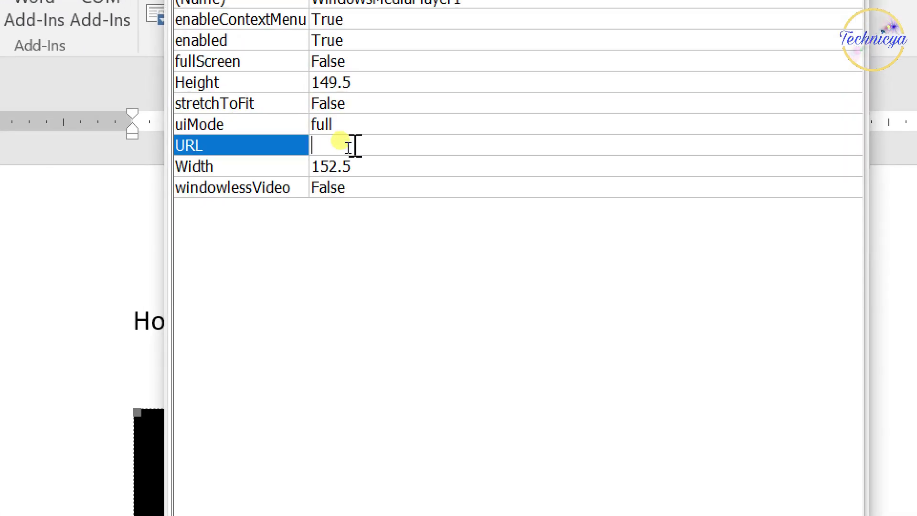
{"action": "type", "text": "D:\\Videos"}
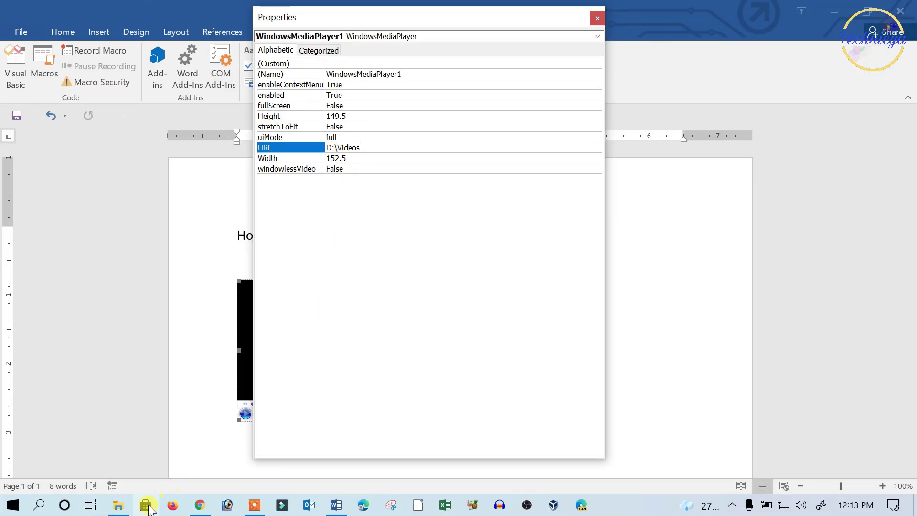
{"action": "mouse_move", "coordinate": [145, 505]}
{"action": "left_click", "coordinate": [129, 480]}
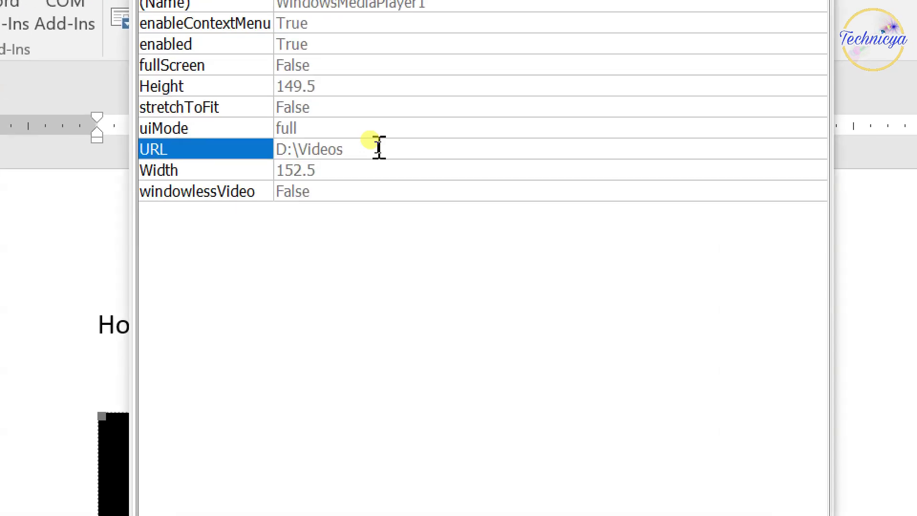
{"action": "left_click", "coordinate": [377, 148]}
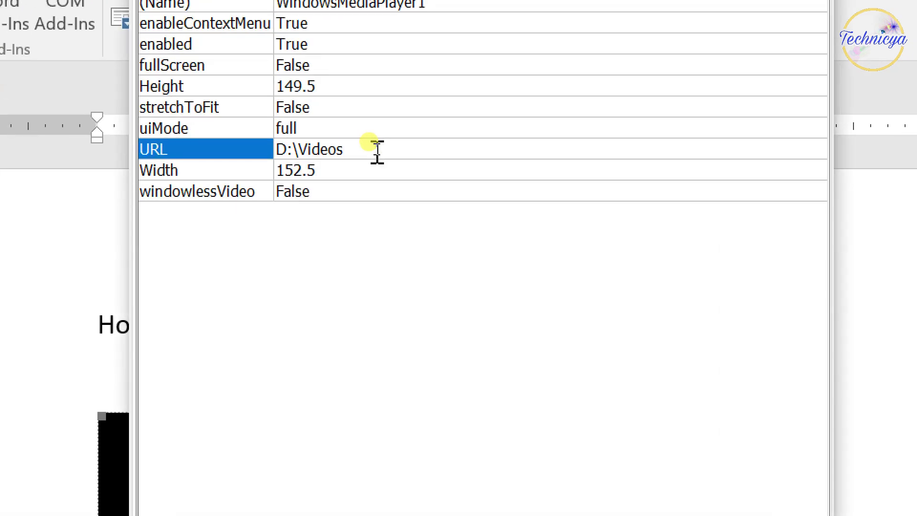
{"action": "type", "text": "\\"}
{"action": "type", "text": "c"}
{"action": "type", "text": "vert."}
{"action": "type", "text": "mp4"}
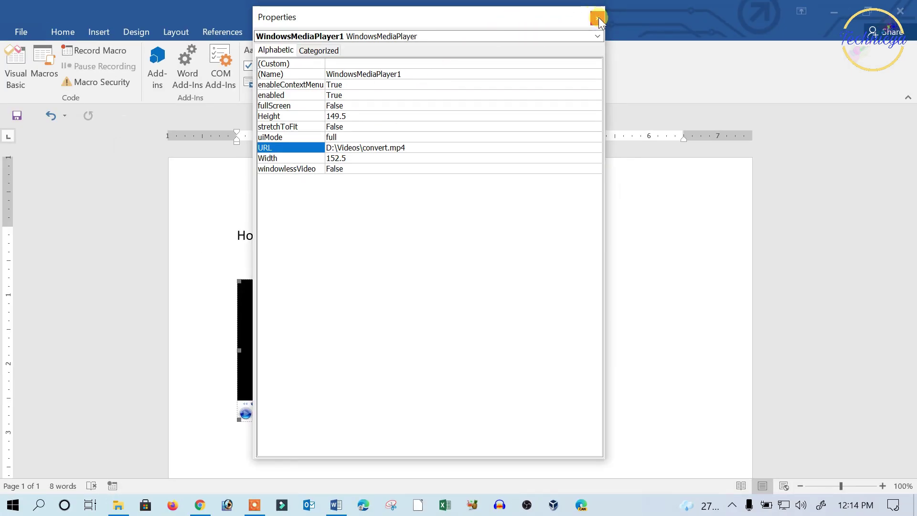
{"action": "left_click", "coordinate": [599, 17]}
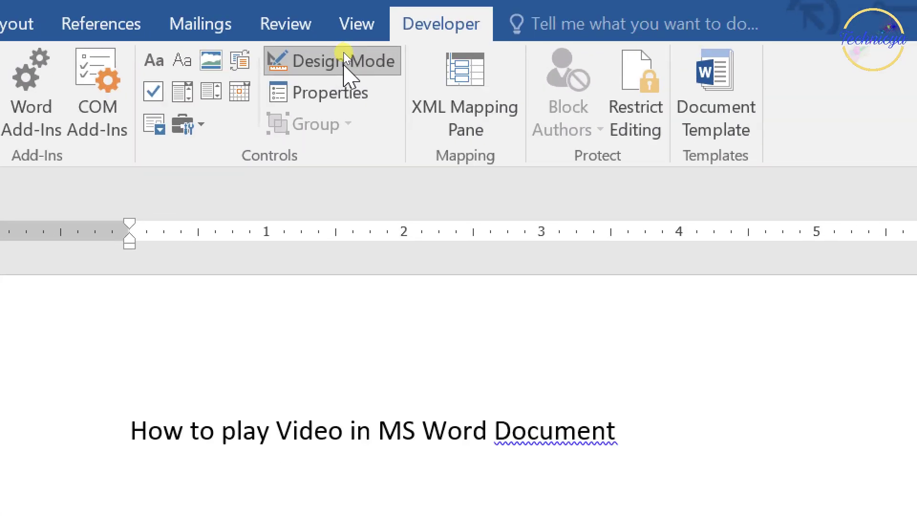
{"action": "left_click", "coordinate": [345, 56]}
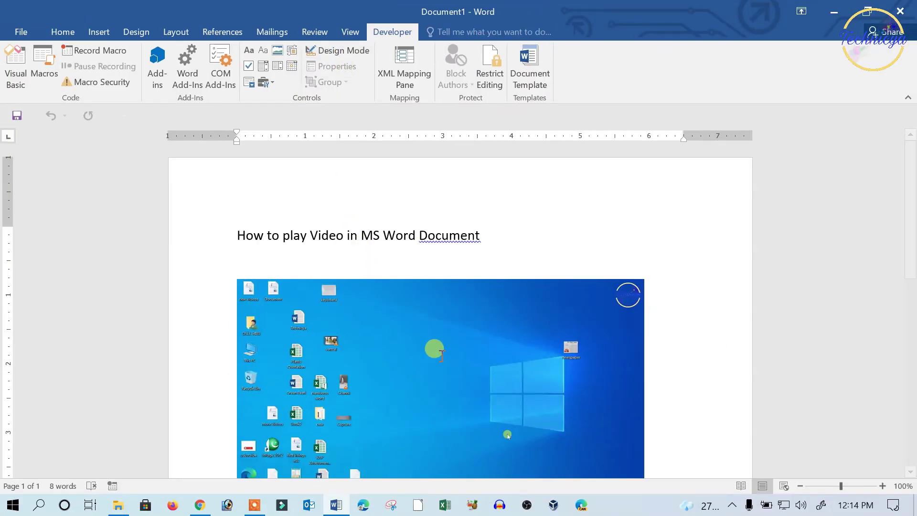
- Play the convert video inside the document and mute its sound
{"action": "left_click", "coordinate": [468, 343]}
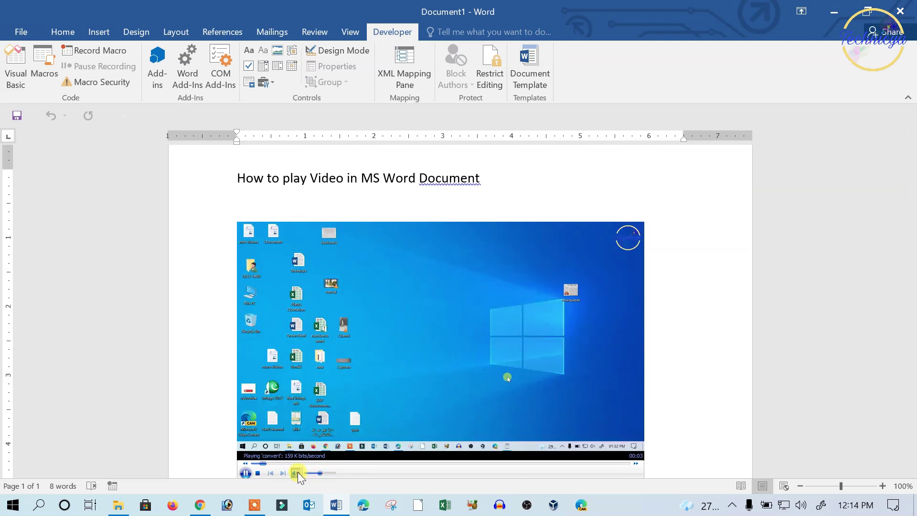
{"action": "left_click", "coordinate": [297, 472]}
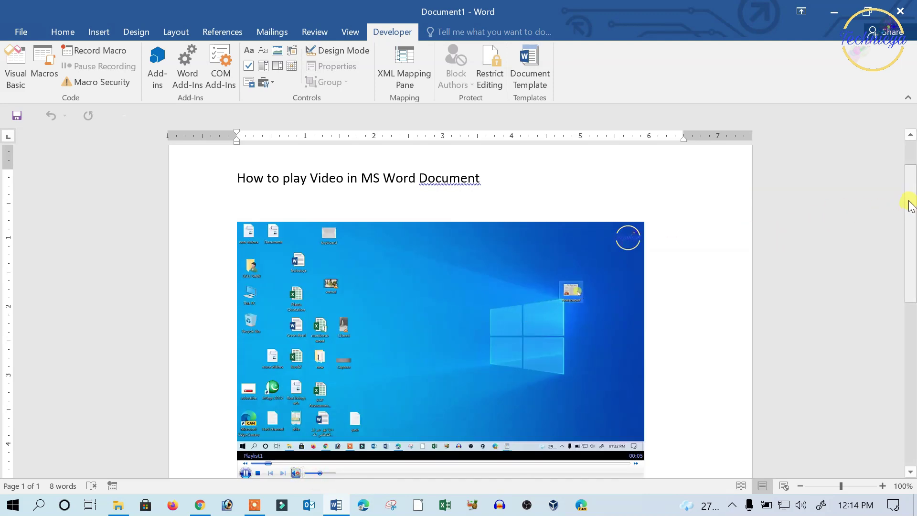
{"action": "scroll", "coordinate": [911, 206], "scroll_direction": "down", "scroll_amount": 2}
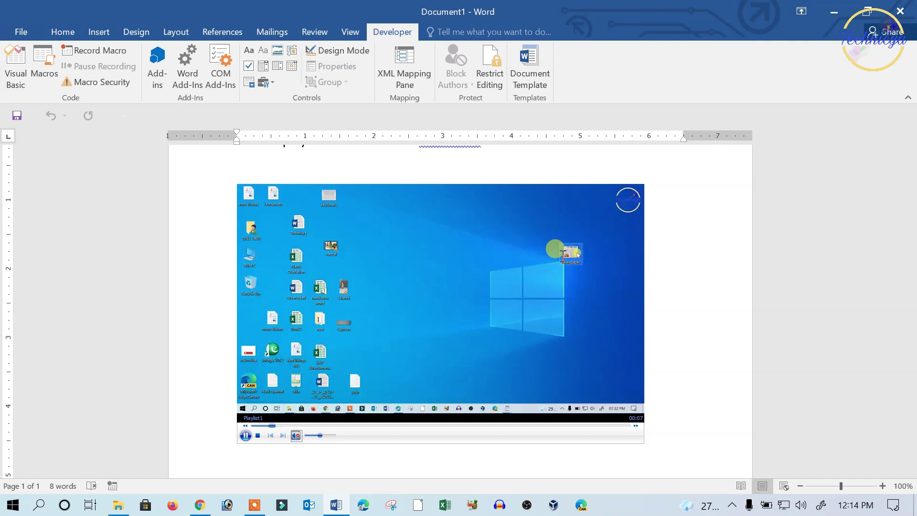